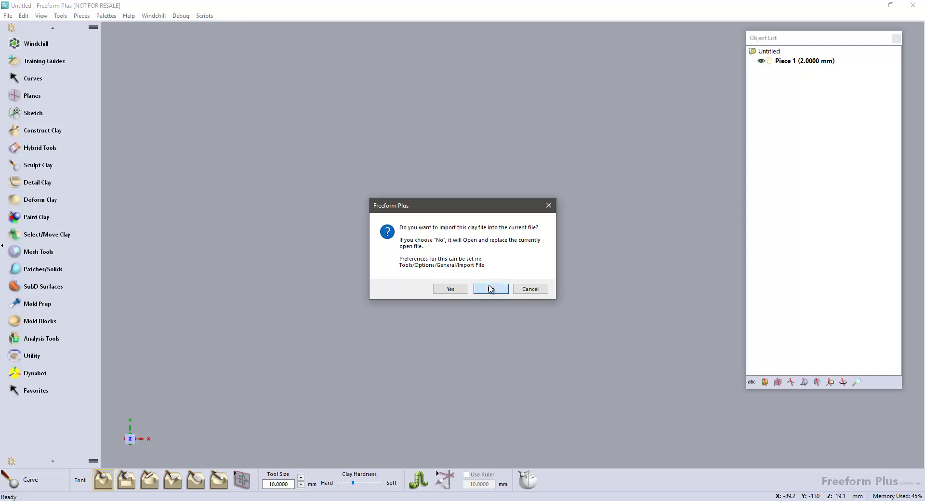
Open the Brace_start clay file in place of the current file instead of importing it
left_click(491, 289)
middle_click_drag(577, 263, 563, 247)
middle_click_drag(428, 260, 296, 245)
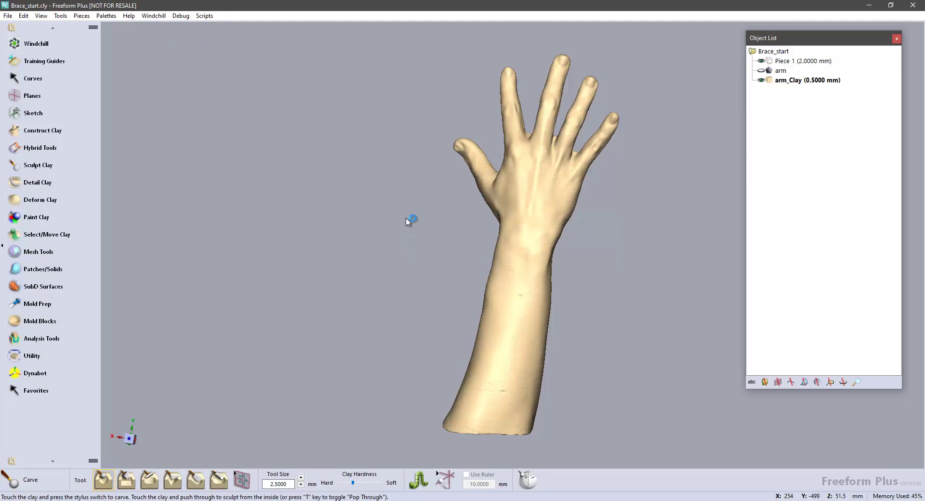
middle_click_drag(411, 221, 268, 243)
middle_click_drag(499, 233, 558, 315)
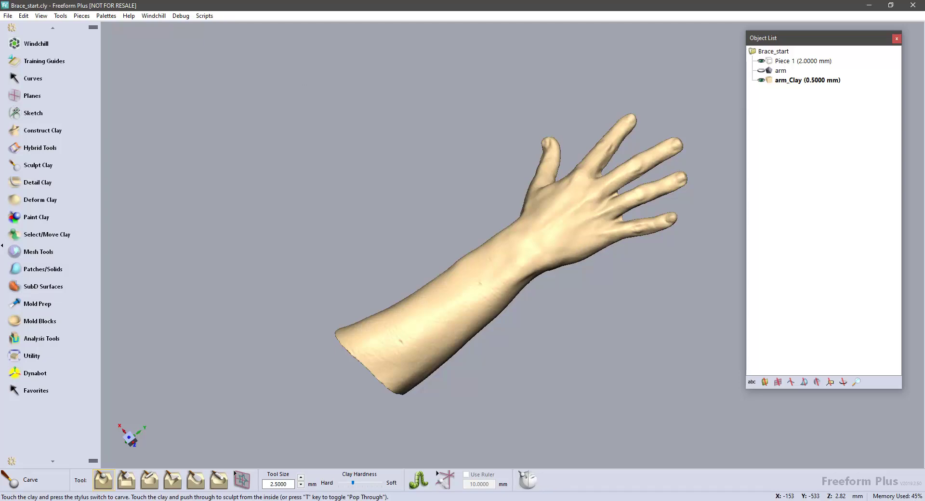
Load the Brace2 Dynabot and make room for its window beside the arm by hiding the tool palette
left_click_drag(366, 1, 244, 175)
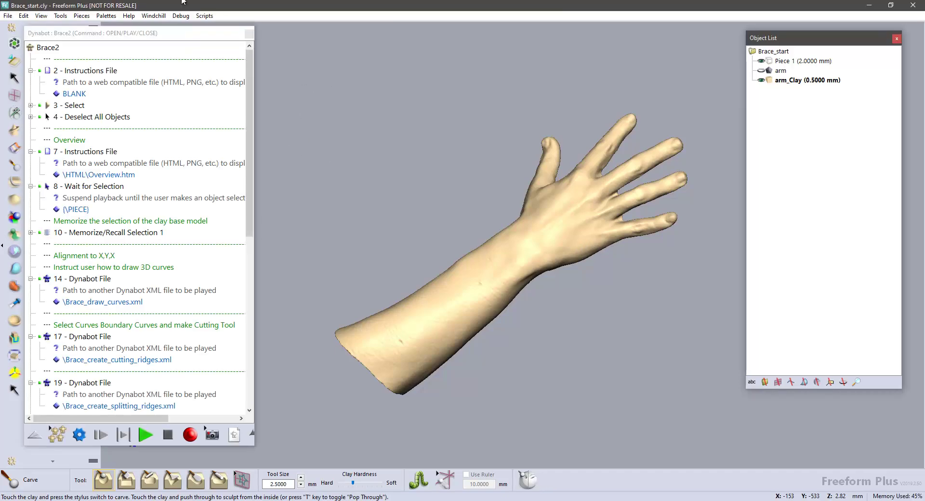
left_click_drag(174, 35, 255, 38)
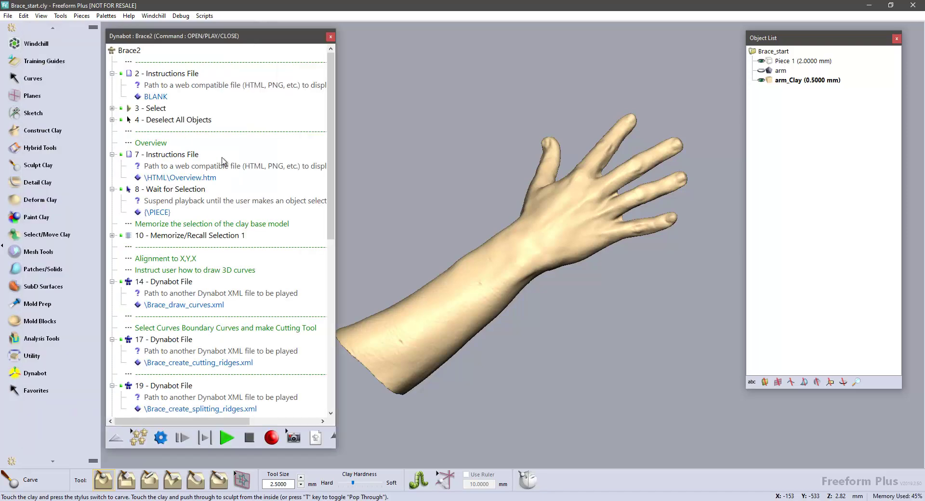
left_click_drag(331, 90, 311, 32)
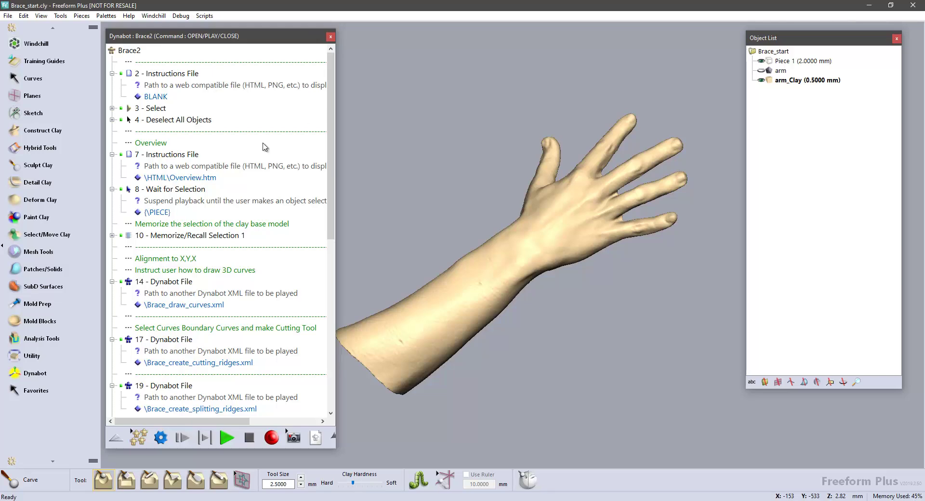
left_click(2, 246)
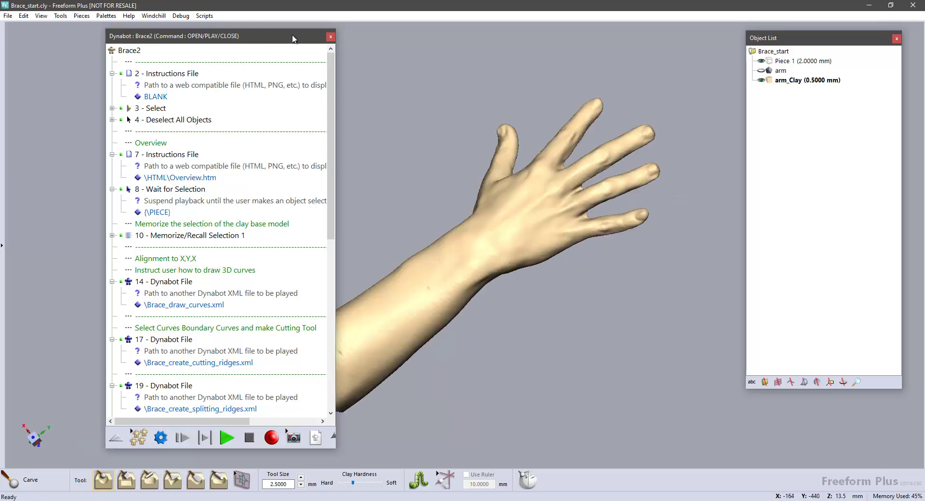
left_click_drag(216, 37, 140, 37)
left_click_drag(198, 38, 180, 38)
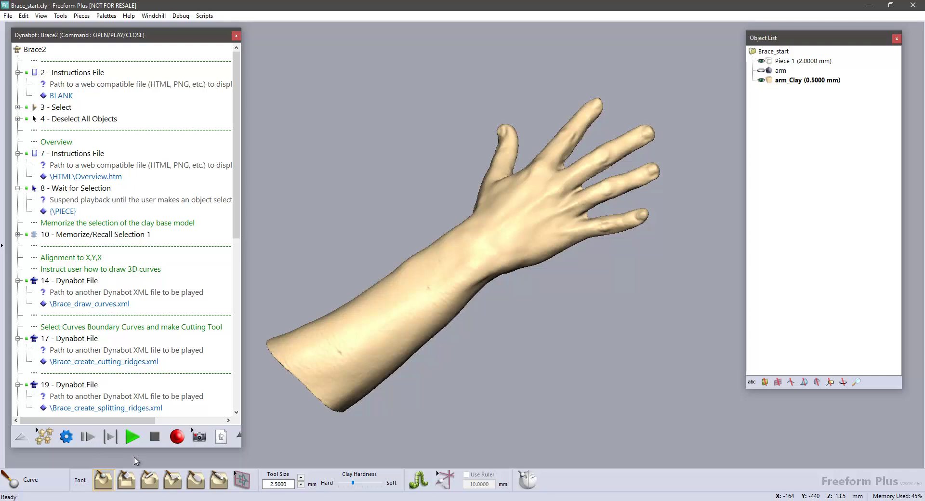
Run the Brace2 Dynabot on the arm_Clay piece and activate Draw Curve with Fit to Clay on Create
left_click(132, 436)
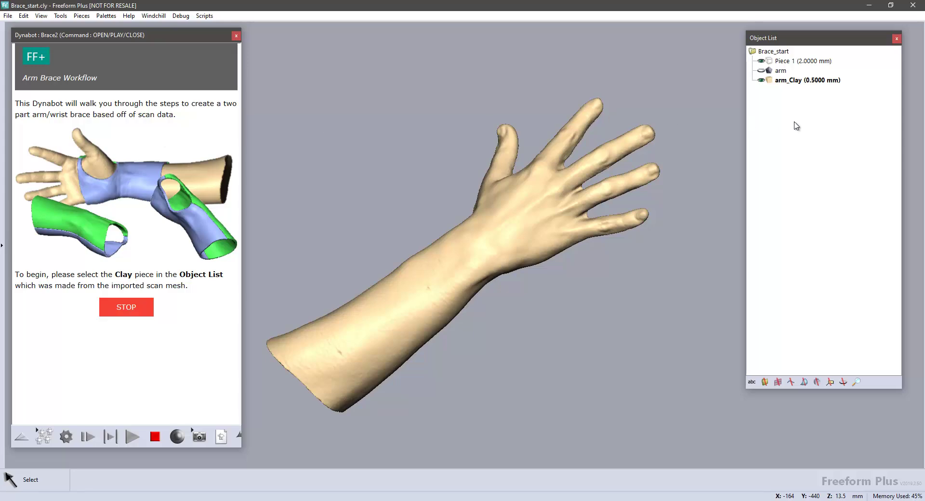
left_click(782, 81)
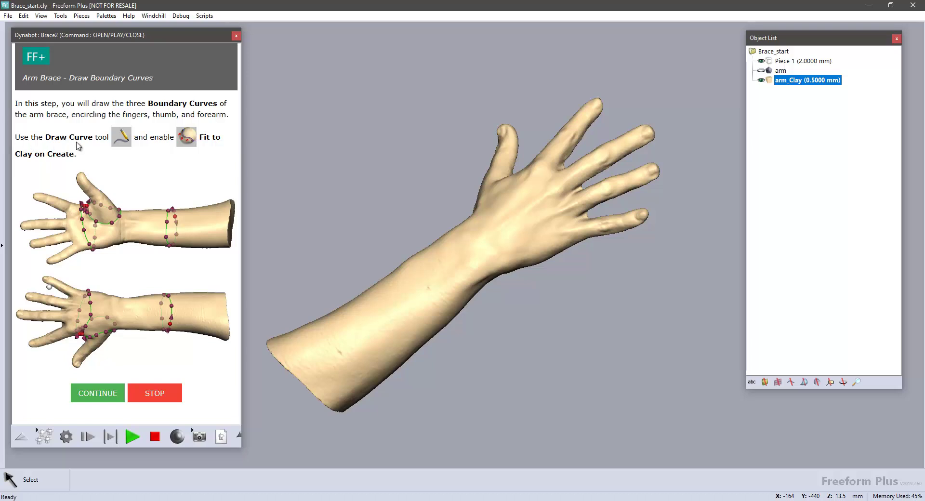
left_click(121, 141)
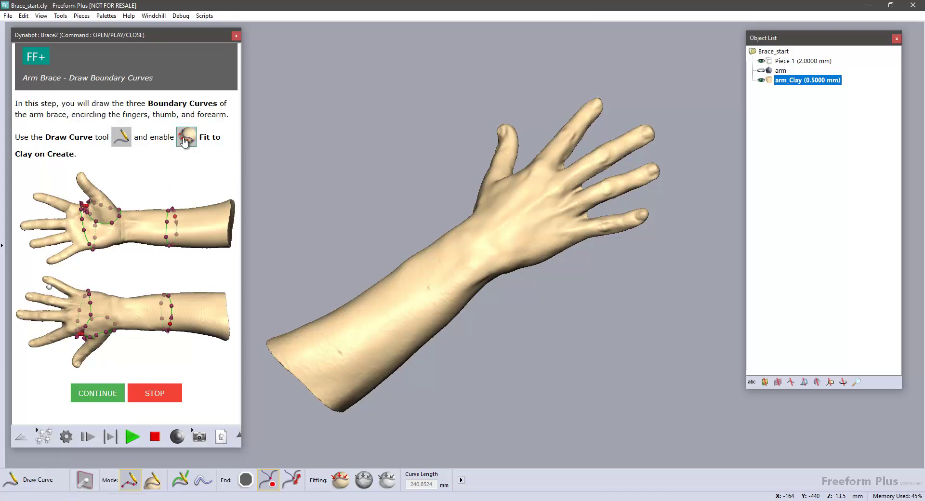
left_click(340, 479)
Draw a closed boundary curve about 199 mm long around the hand just below the four fingers
key("x")
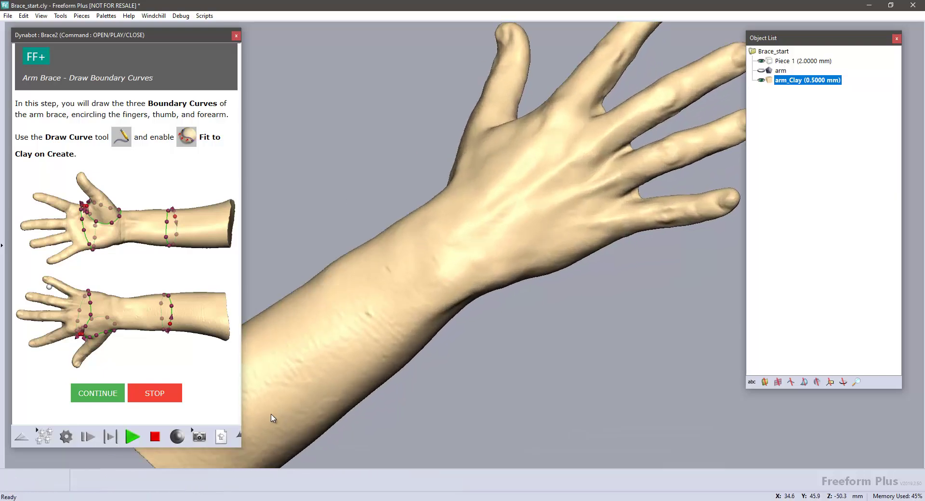
left_click(506, 137)
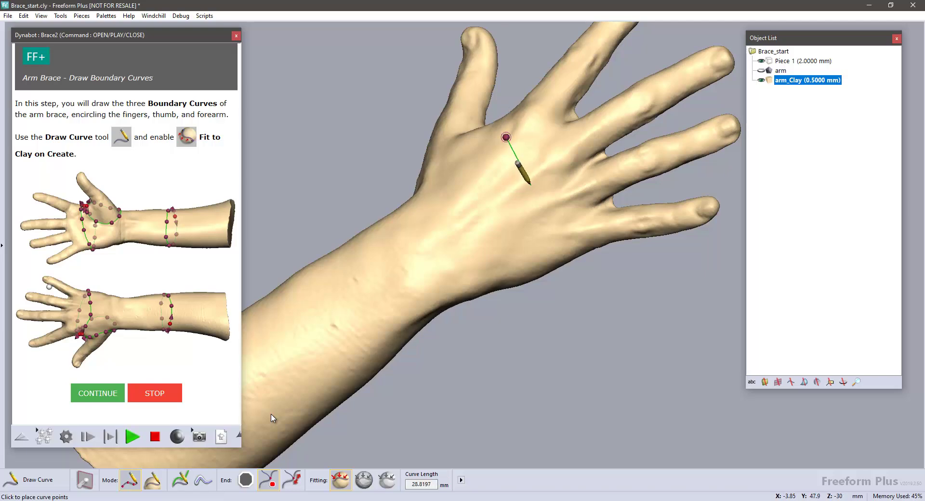
left_click(531, 186)
left_click(560, 239)
key("x")
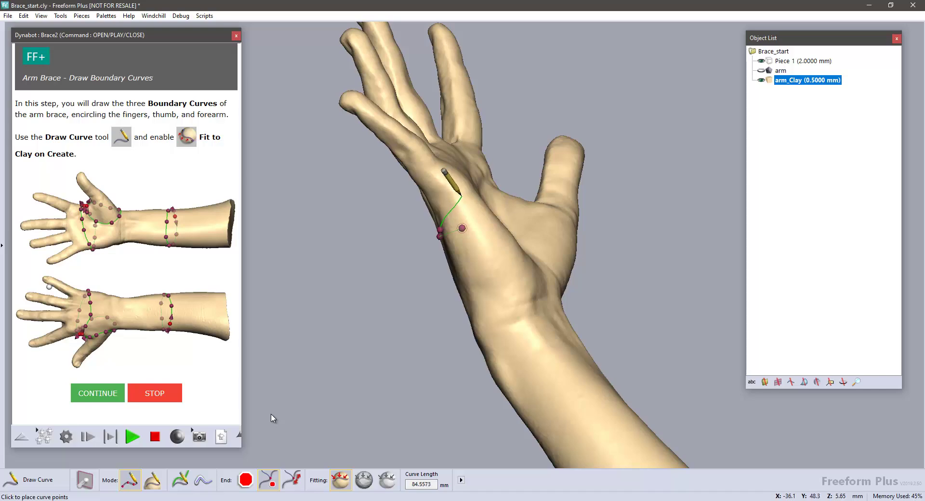
left_click(462, 196)
left_click(468, 171)
left_click(485, 166)
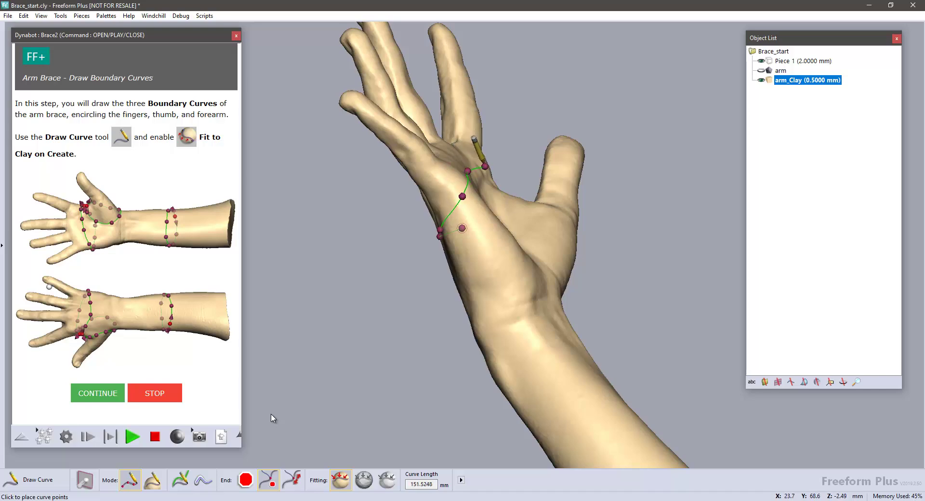
key("x")
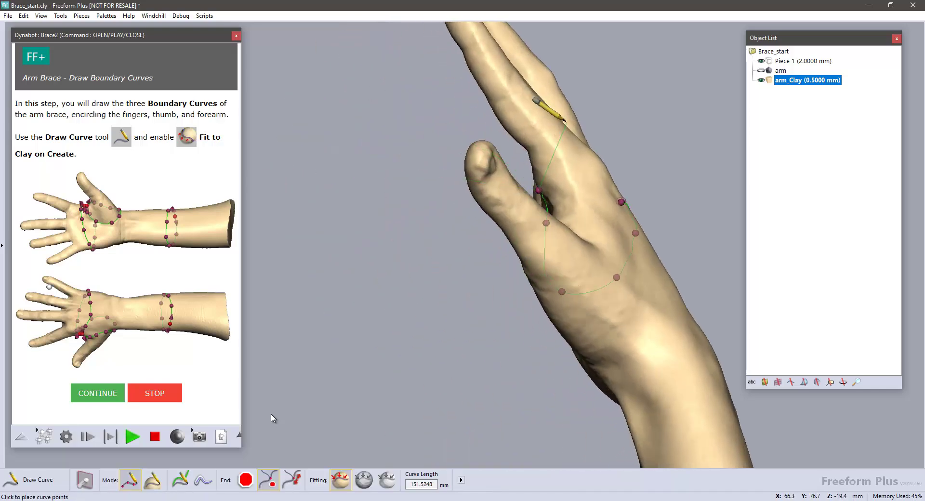
left_click(584, 180)
middle_click_drag(584, 179, 501, 206)
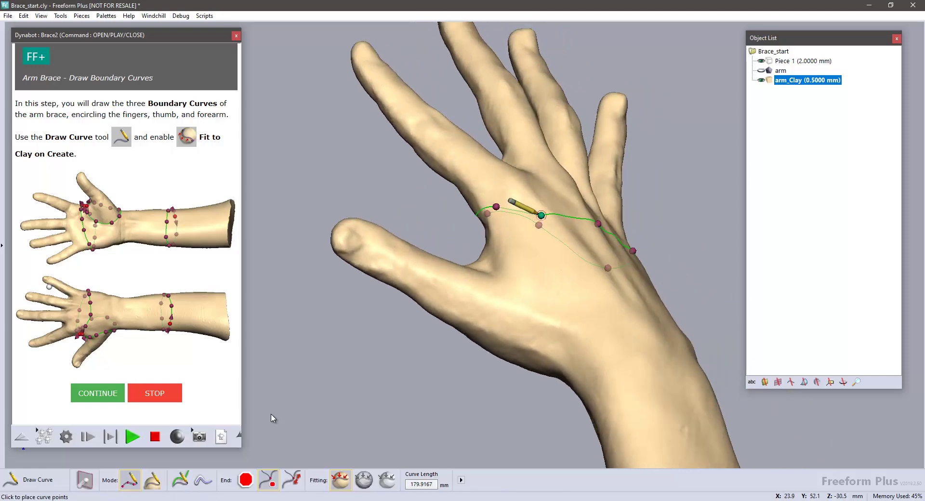
left_click(541, 215)
Draw a closed boundary curve about 156 mm long around the base of the thumb
middle_click_drag(415, 176, 471, 148)
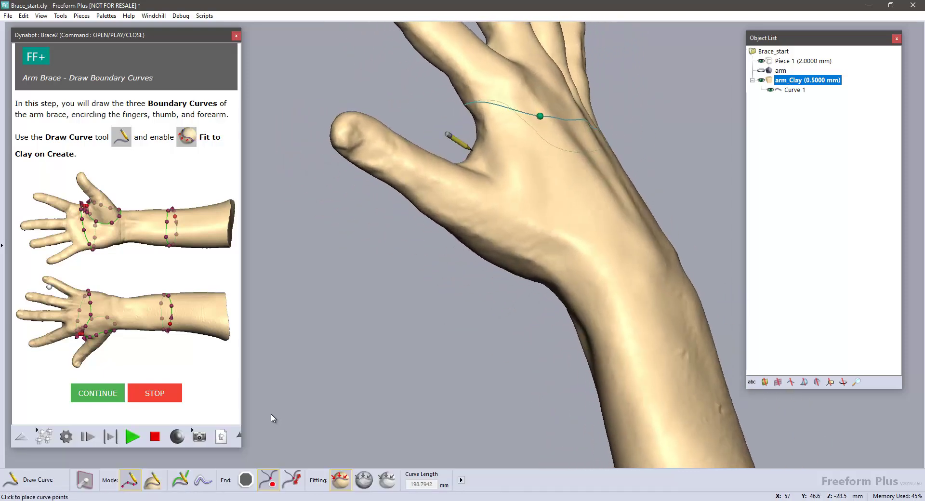
left_click(482, 164)
left_click(528, 196)
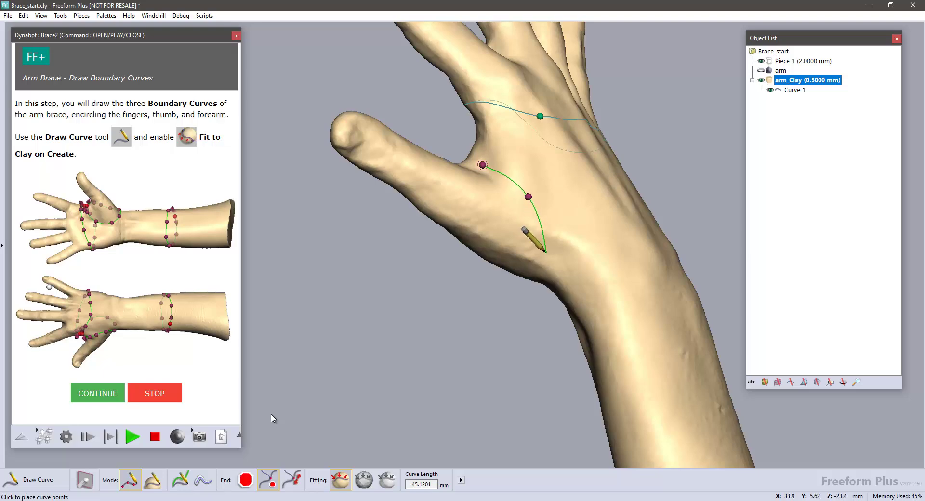
left_click(546, 253)
mouse_move(524, 276)
middle_mouse_down()
mouse_move(546, 143)
mouse_move(600, 268)
middle_mouse_up()
left_click(546, 144)
left_click(491, 249)
left_click(458, 197)
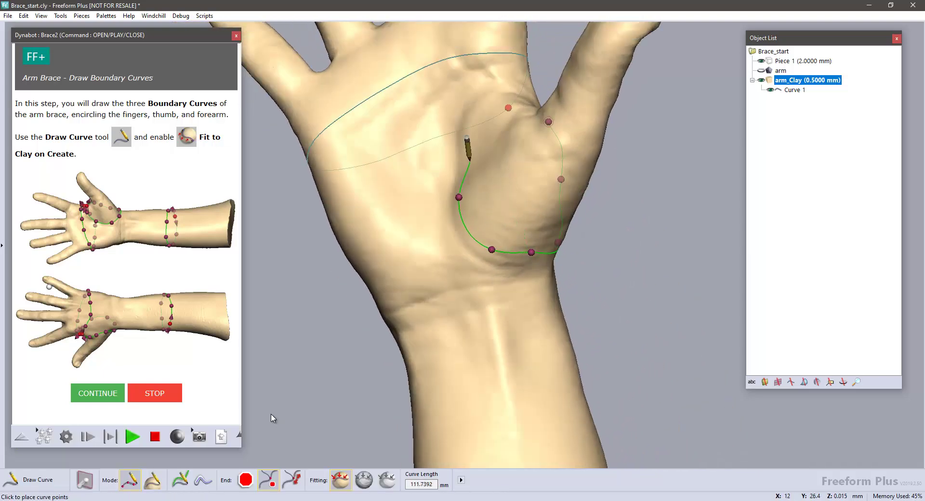
left_click(473, 145)
mouse_move(473, 145)
middle_mouse_down()
mouse_move(453, 159)
mouse_move(511, 112)
middle_mouse_up()
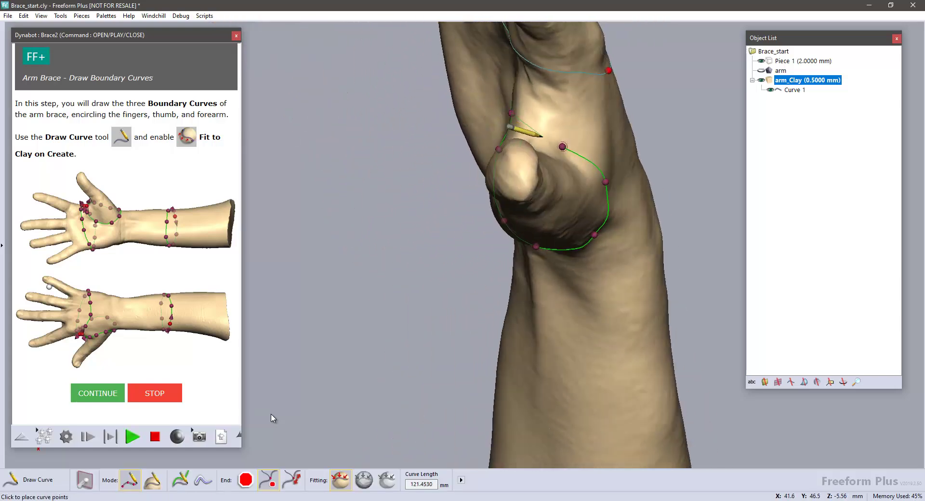
left_click(562, 146)
Draw a closed boundary curve about 229 mm long around the forearm near its cut end
middle_click_drag(448, 274, 381, 250)
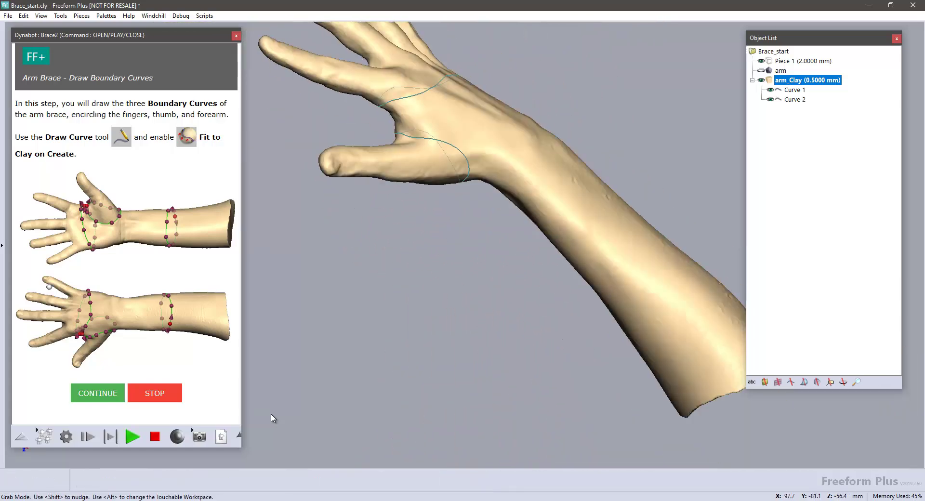
mouse_move(660, 313)
middle_mouse_down()
mouse_move(609, 267)
mouse_move(492, 231)
middle_mouse_up()
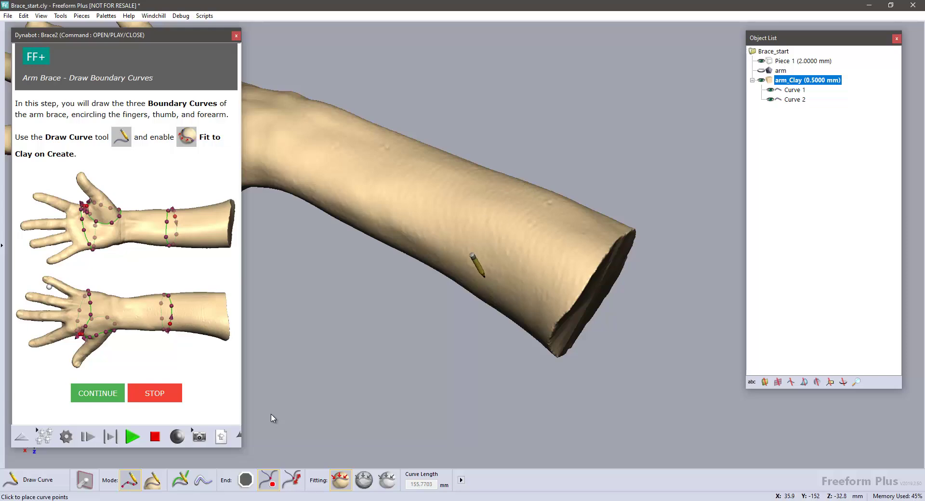
left_click(485, 289)
left_click(524, 233)
left_click(564, 201)
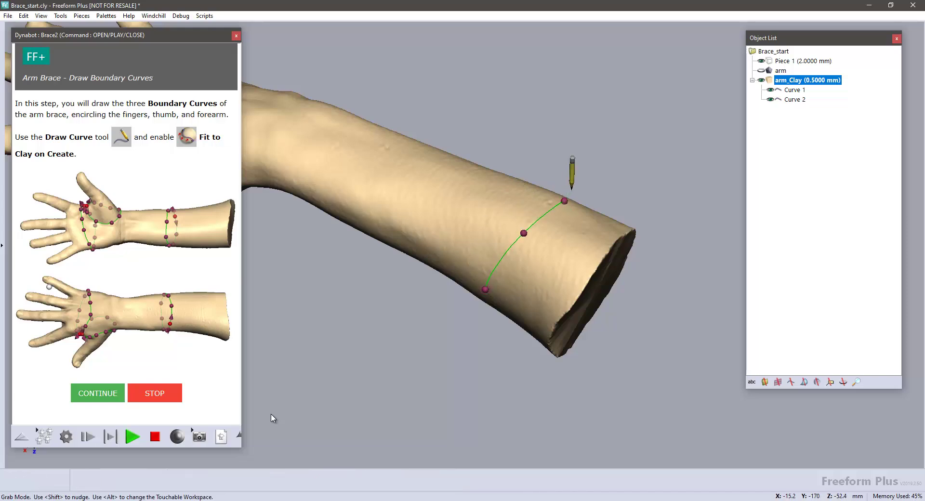
middle_click_drag(572, 189, 438, 217)
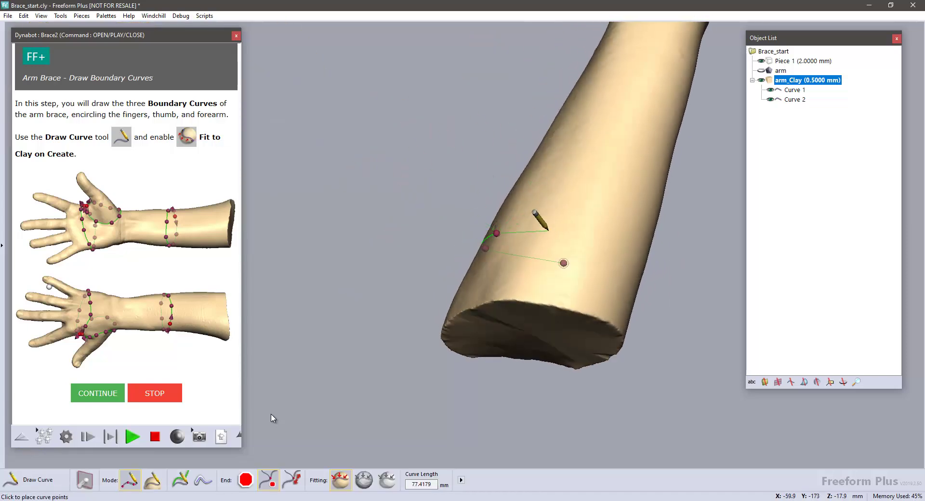
left_click(555, 227)
mouse_move(619, 223)
middle_mouse_down()
mouse_move(585, 182)
mouse_move(595, 212)
mouse_move(585, 240)
middle_mouse_up()
left_click(588, 246)
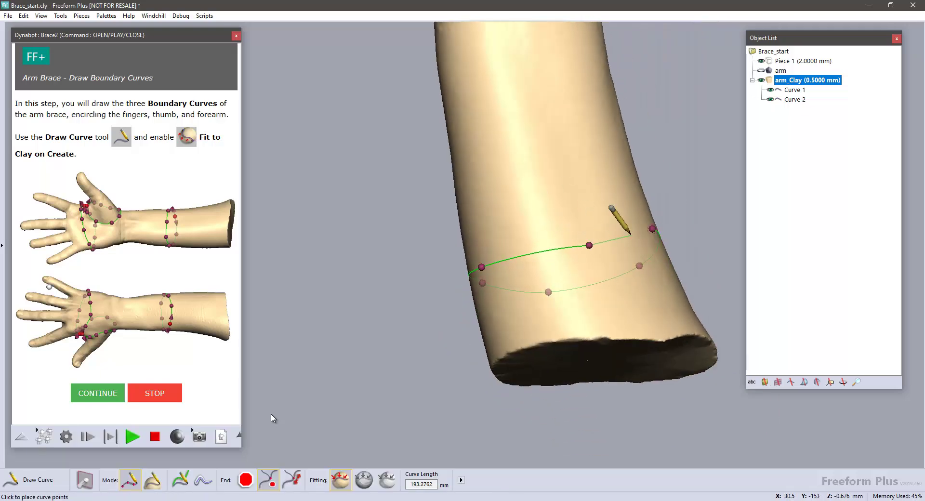
left_click(652, 228)
Continue to the splitting curves stage and draw one about 43 mm long between index finger and thumb, extending past both boundary curves
mouse_move(424, 217)
middle_mouse_down()
mouse_move(433, 130)
mouse_move(460, 169)
mouse_move(465, 144)
middle_mouse_up()
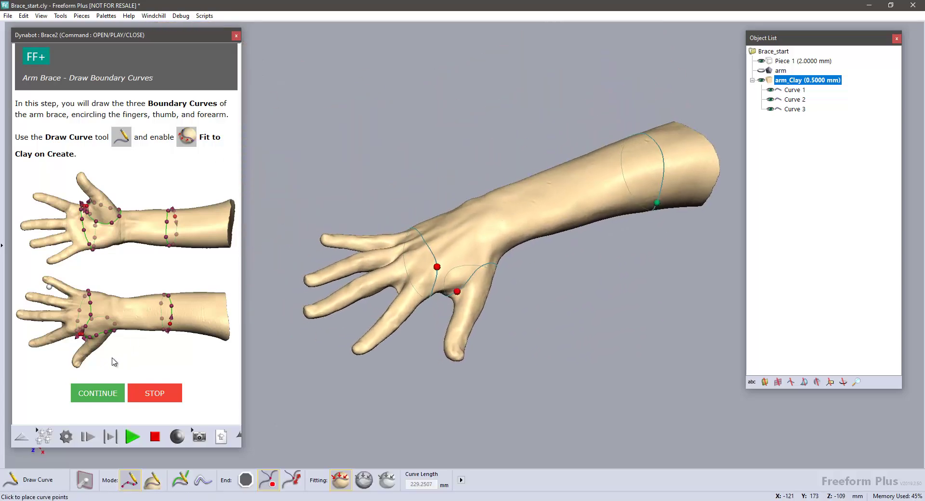
left_click(98, 393)
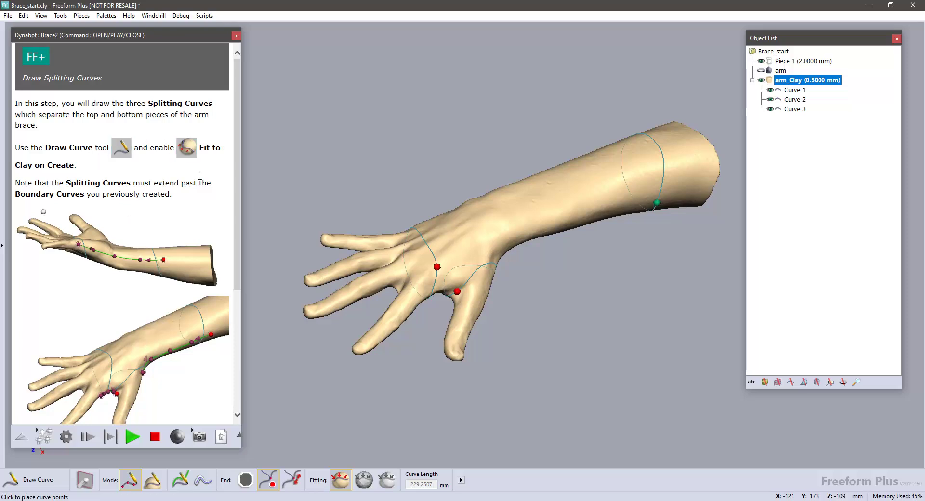
left_click_drag(236, 165, 236, 255)
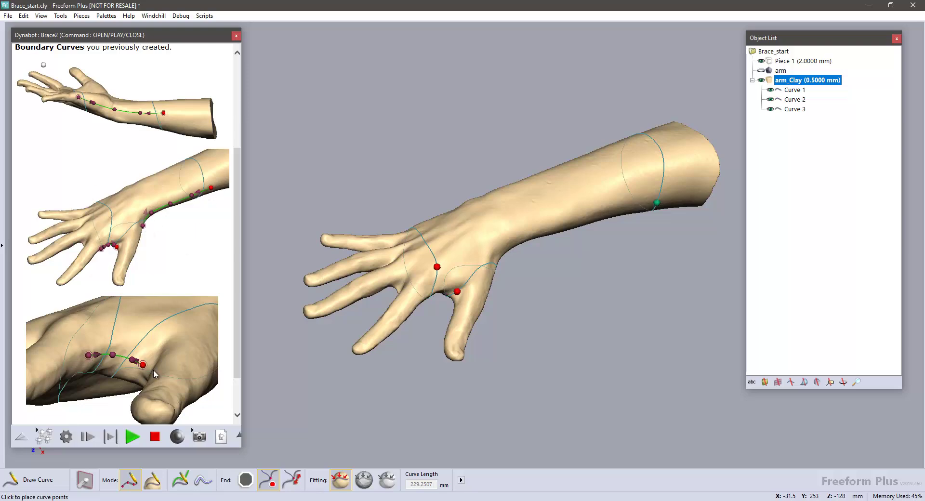
mouse_move(349, 237)
middle_mouse_down()
mouse_move(360, 130)
mouse_move(360, 202)
mouse_move(444, 82)
middle_mouse_up()
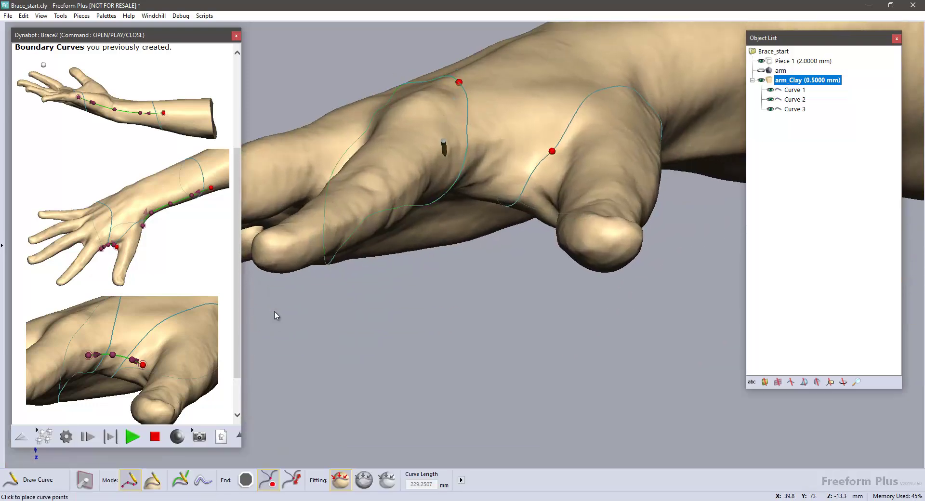
left_click(444, 157)
left_click(494, 137)
left_click(528, 143)
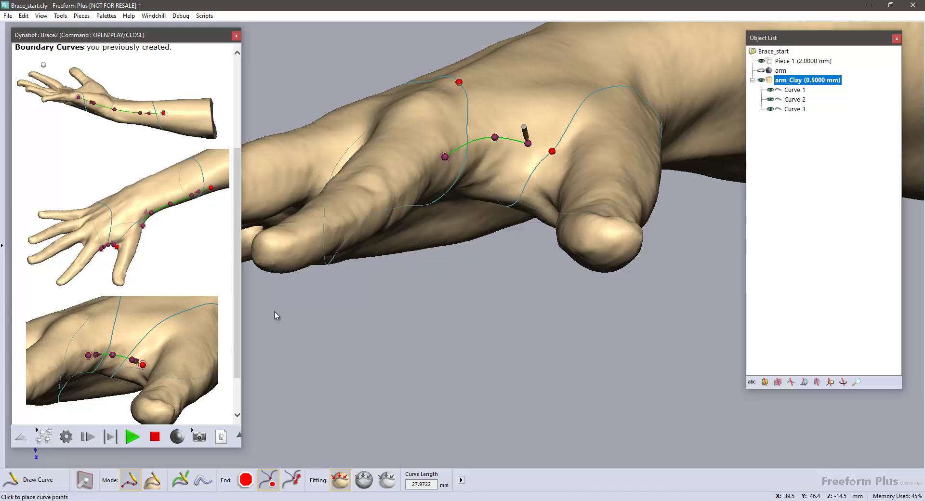
double_click(573, 165)
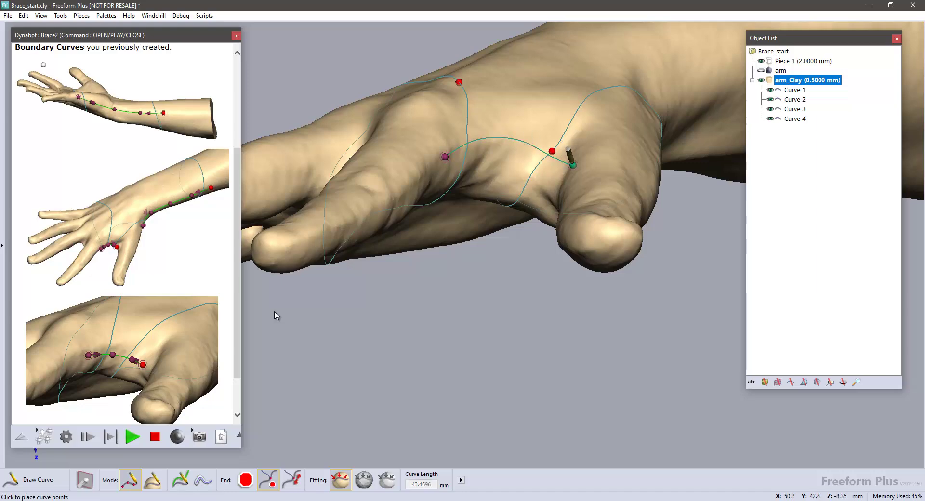
Draw a splitting curve about 181 mm long along the thumb side of the forearm, from inside the thumb boundary past the forearm boundary
middle_click_drag(597, 76, 520, 120)
mouse_move(597, 178)
middle_mouse_down()
mouse_move(612, 159)
mouse_move(380, 144)
middle_mouse_up()
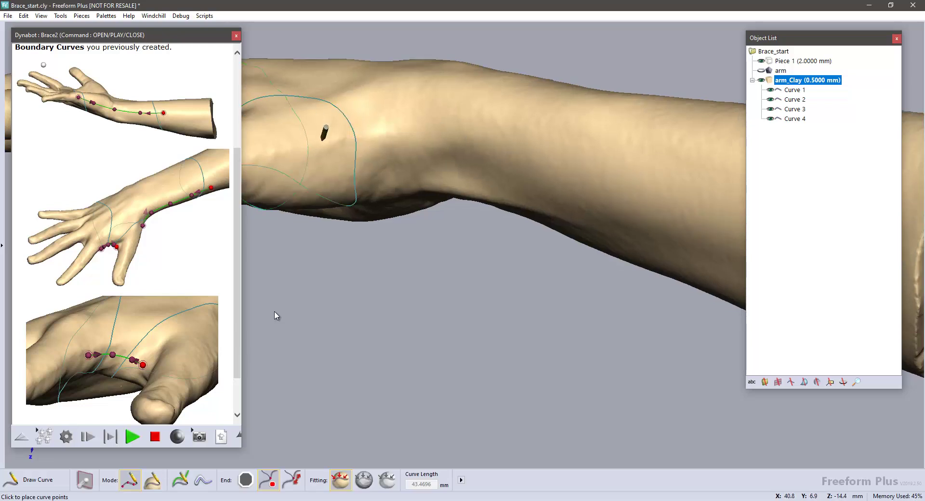
left_click(325, 150)
left_click(407, 121)
left_click(513, 131)
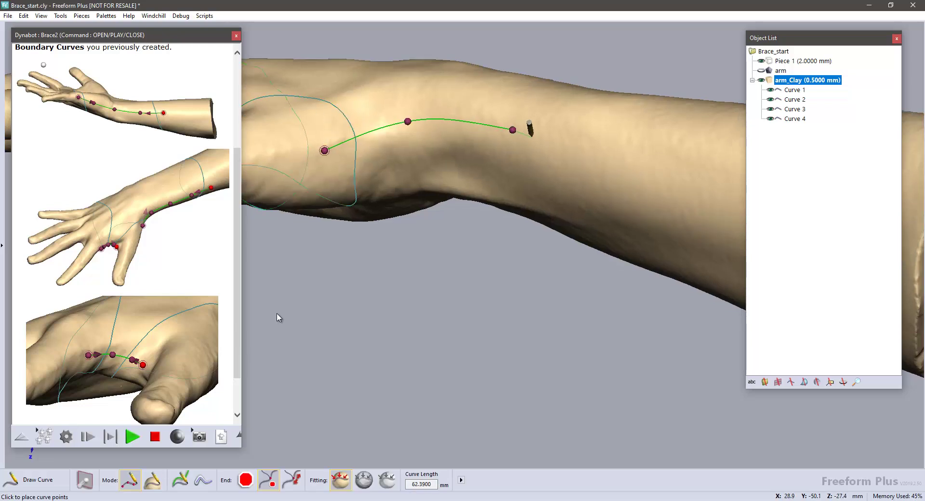
middle_click_drag(533, 135, 311, 138)
left_click(401, 151)
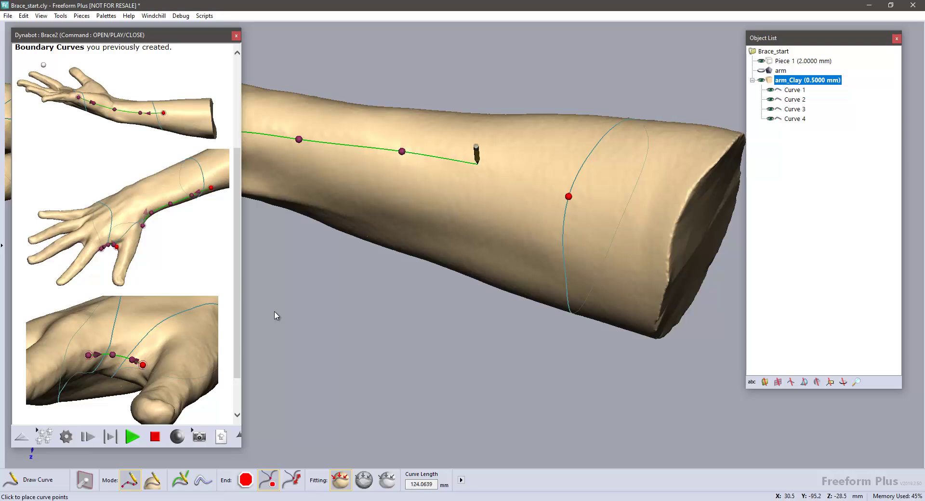
left_click(501, 171)
left_click(605, 194)
left_click(605, 194)
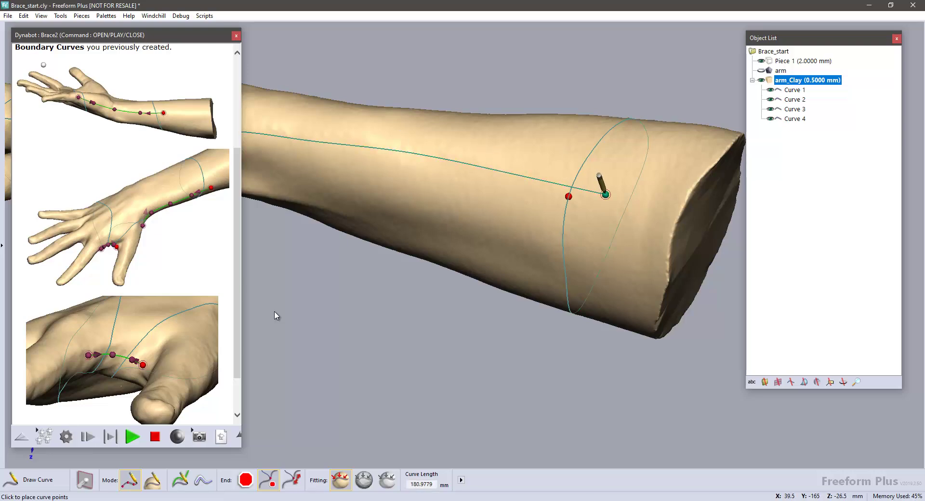
Draw a splitting curve about 231 mm long along the little-finger side of the arm, starting and ending beyond the forearm and hand boundary curves
mouse_move(628, 163)
middle_mouse_down()
mouse_move(540, 159)
mouse_move(395, 125)
mouse_move(446, 120)
mouse_move(410, 91)
mouse_move(431, 136)
middle_mouse_up()
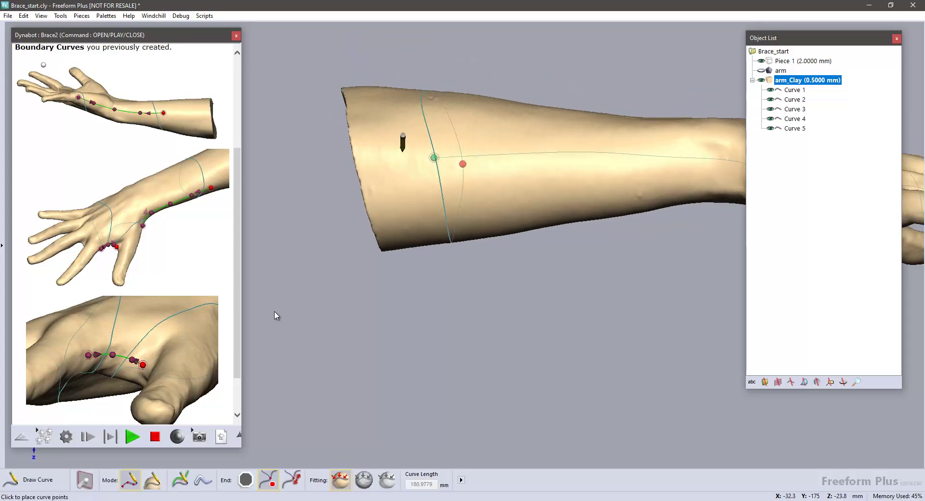
left_click(402, 152)
left_click(490, 142)
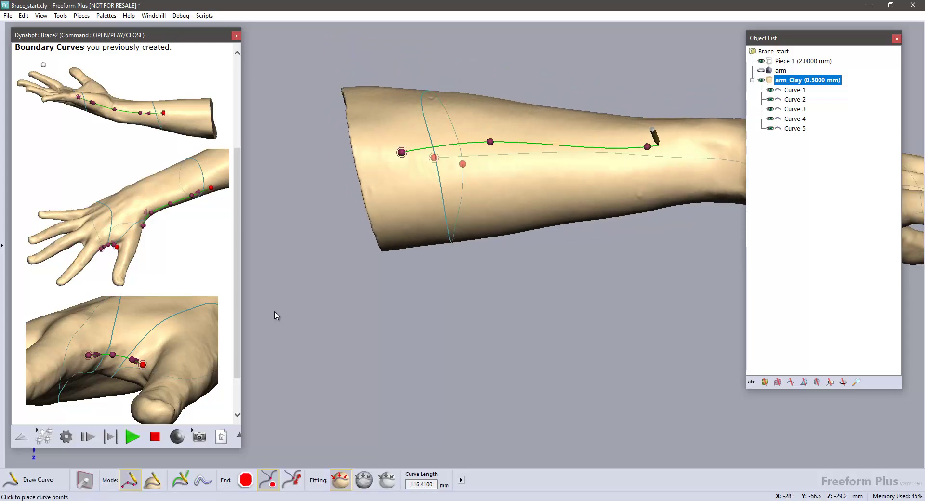
left_click(645, 141)
middle_click_drag(702, 145, 389, 155)
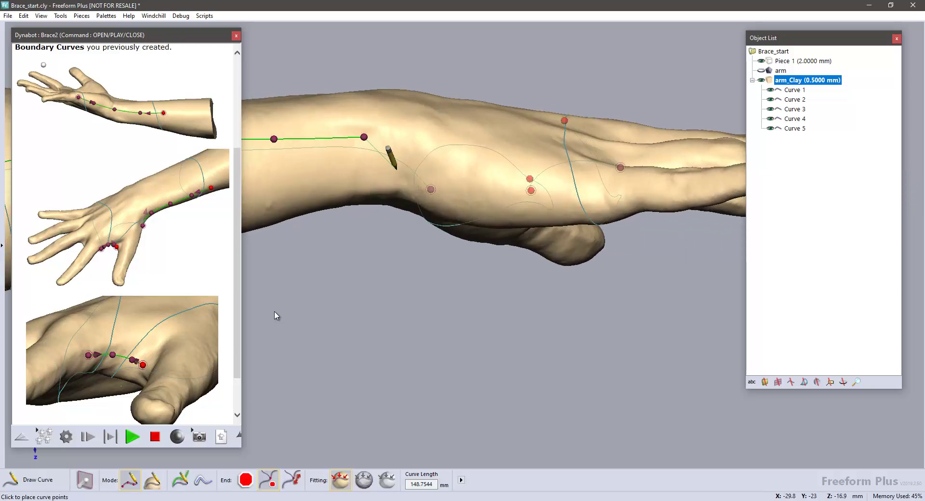
left_click(483, 165)
left_click(558, 179)
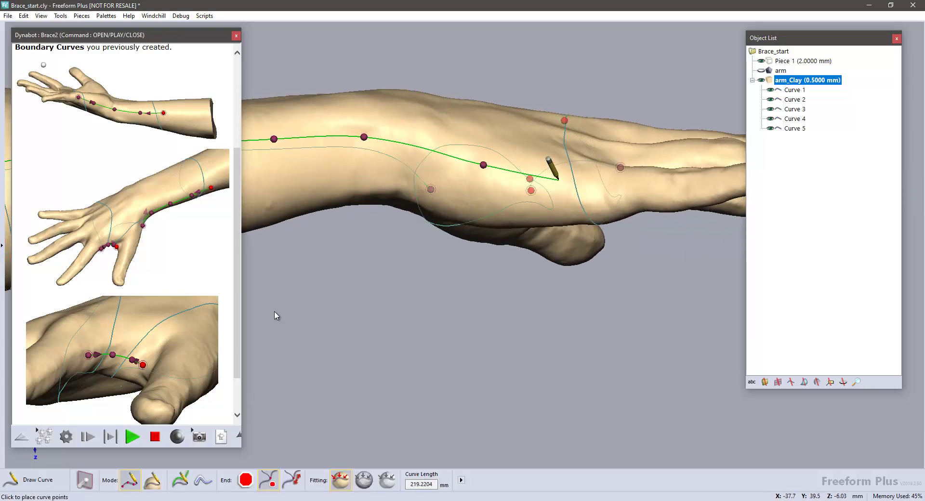
left_click(592, 185)
left_click(592, 185)
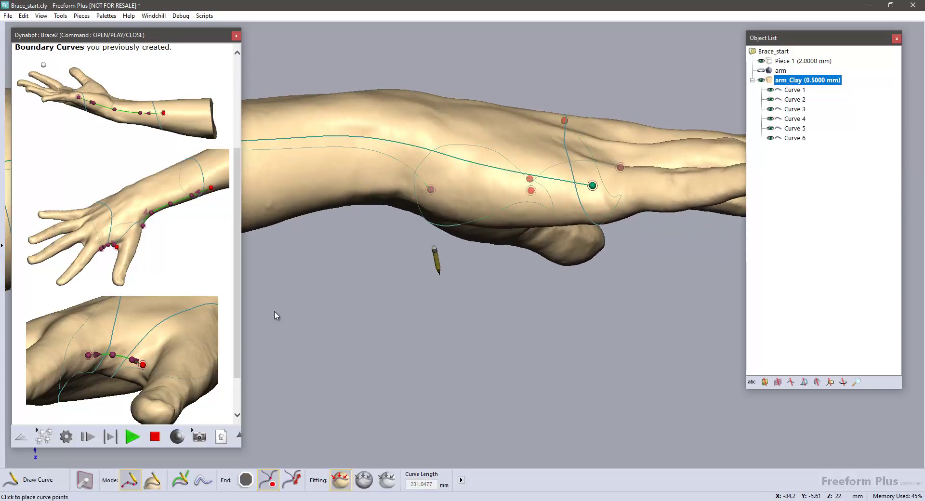
Continue the workflow and build the cutting tools, using Curves 1 to 3 as boundary curves and Curves 4 to 6 as splitting curves
mouse_move(435, 260)
middle_mouse_down()
mouse_move(419, 178)
mouse_move(463, 251)
mouse_move(468, 282)
middle_mouse_up()
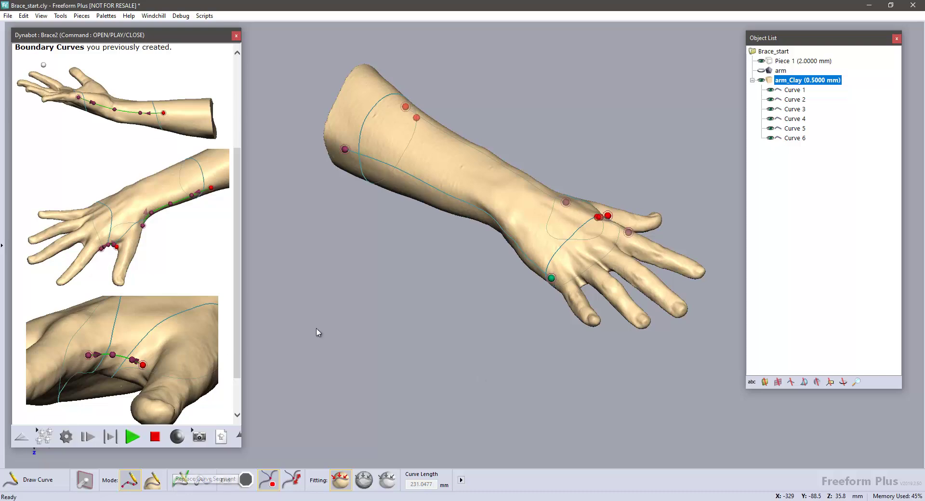
scroll(240, 222, "down", 2)
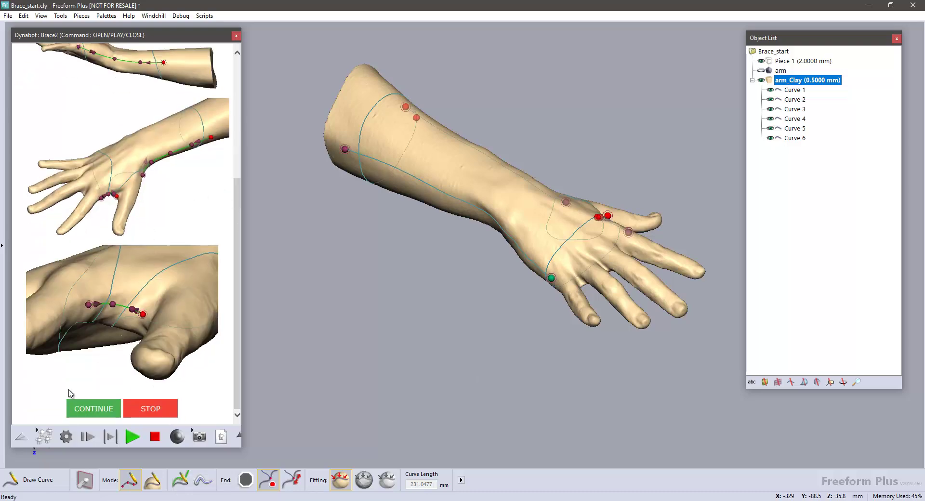
left_click(87, 410)
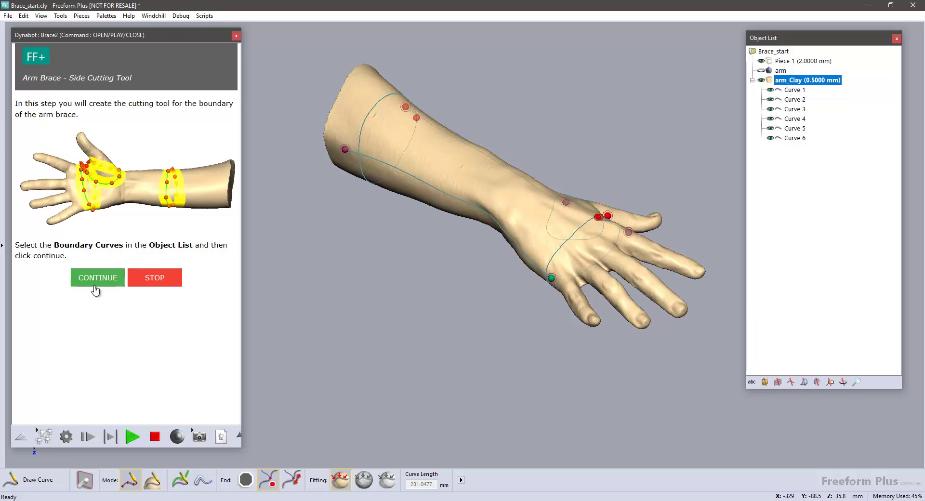
left_click(805, 110)
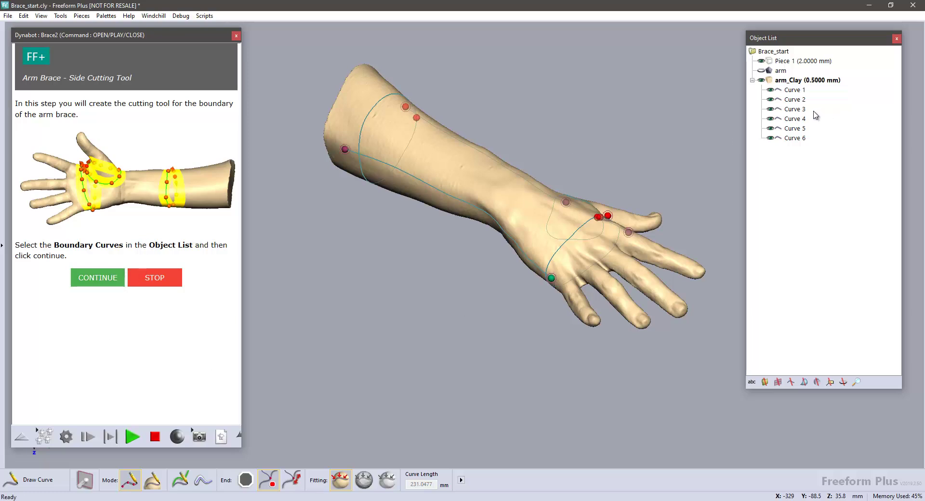
left_click_drag(800, 109, 794, 90)
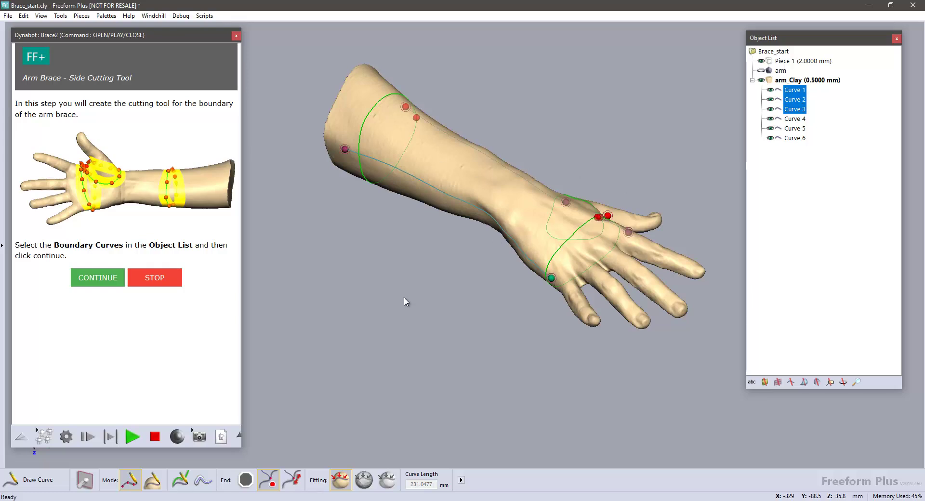
left_click(86, 283)
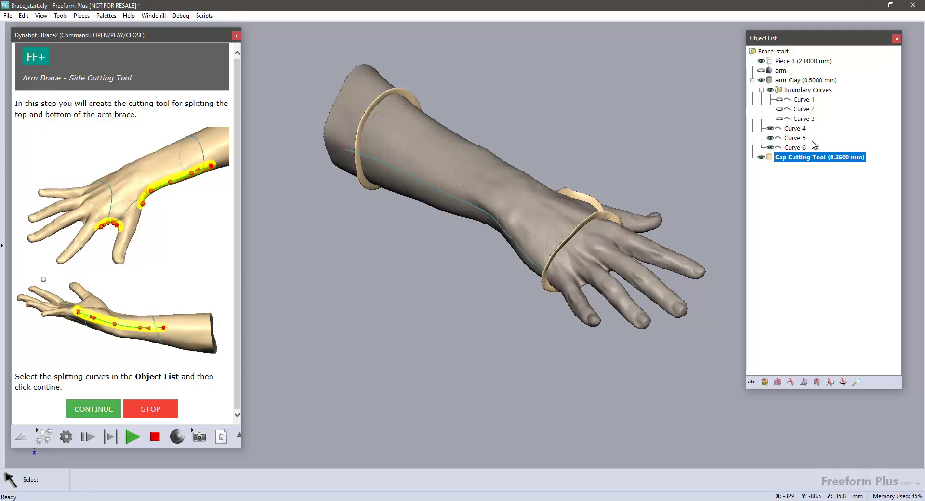
left_click_drag(815, 150, 797, 128)
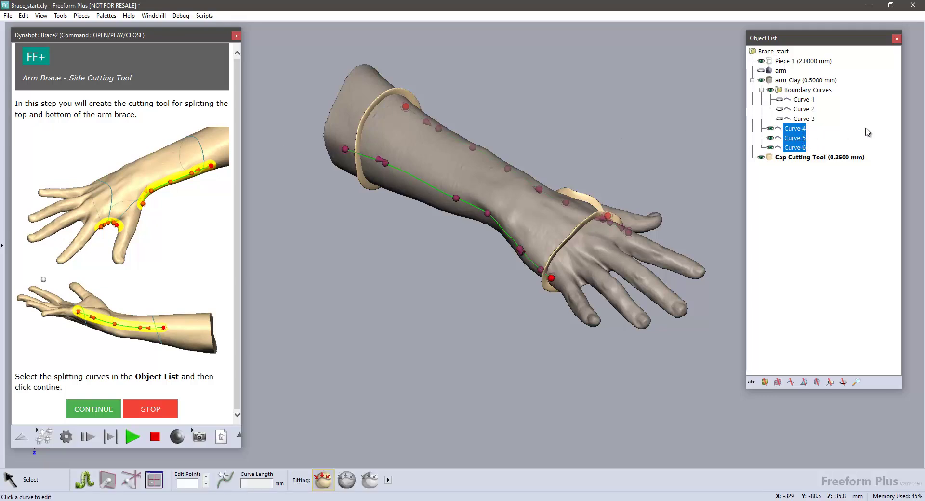
left_click(109, 413)
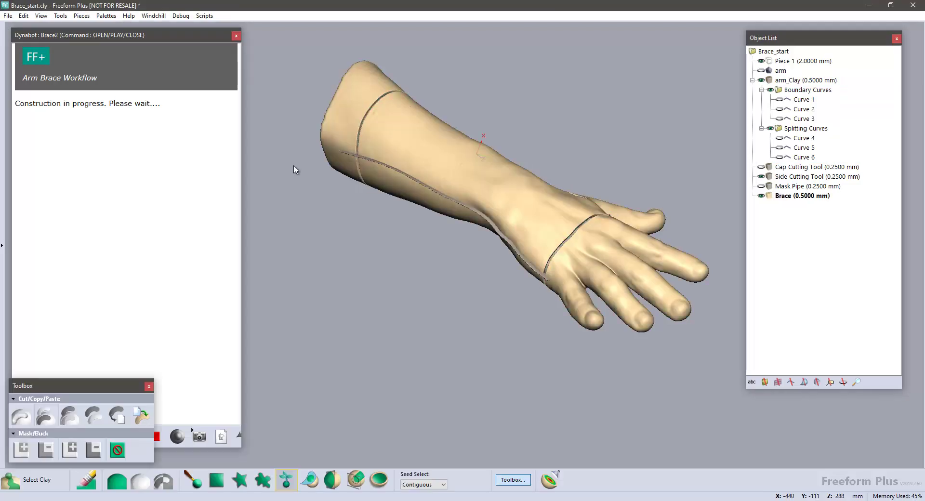
Pick the clay area between the boundary cuts as the brace and its palm-side area as the lower section
middle_click_drag(426, 296, 432, 283)
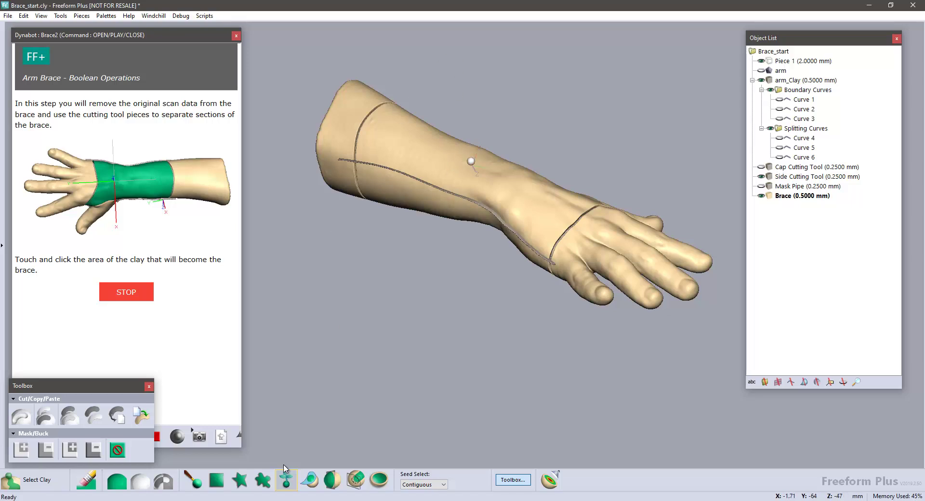
left_click(469, 162)
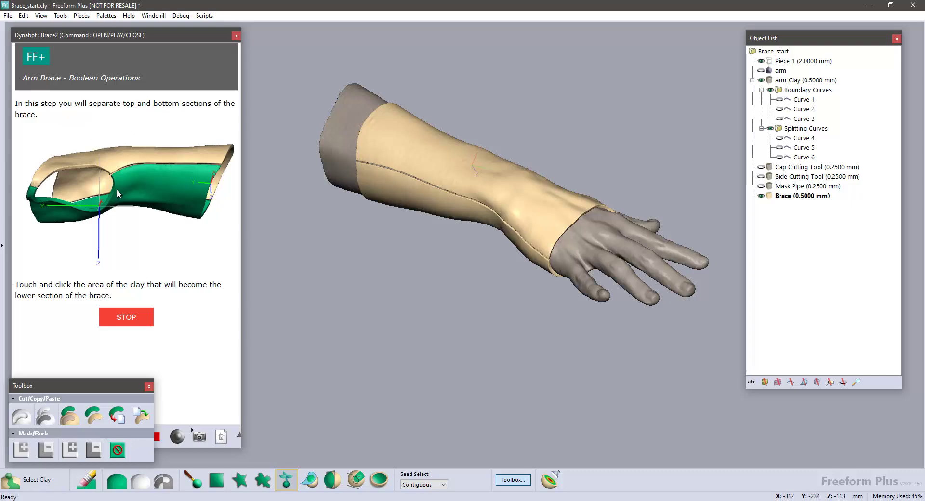
middle_click_drag(398, 251, 317, 230)
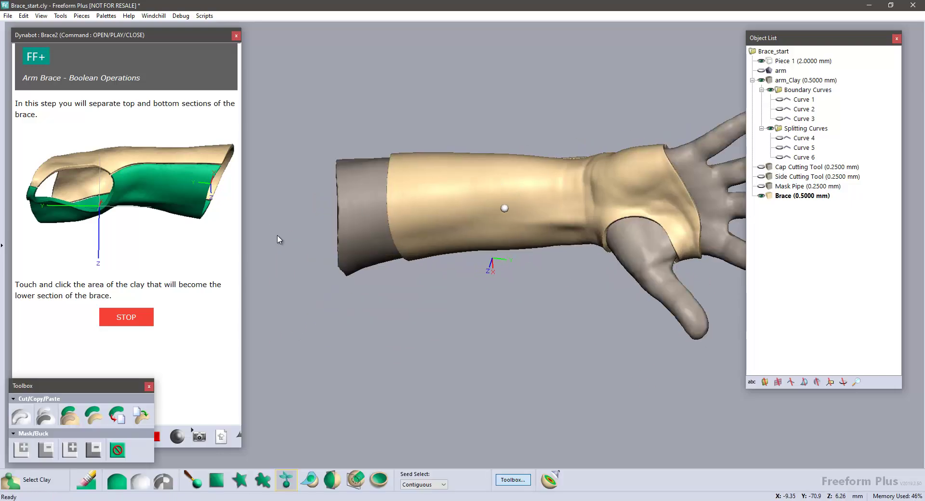
left_click(504, 206)
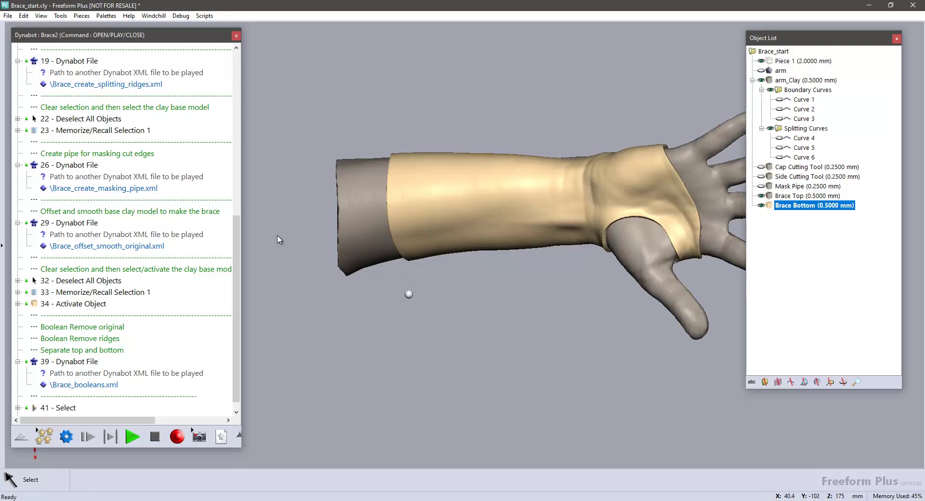
Close the Dynabot window and hide arm_Clay, leaving only the two brace pieces displayed
key("space")
key("space")
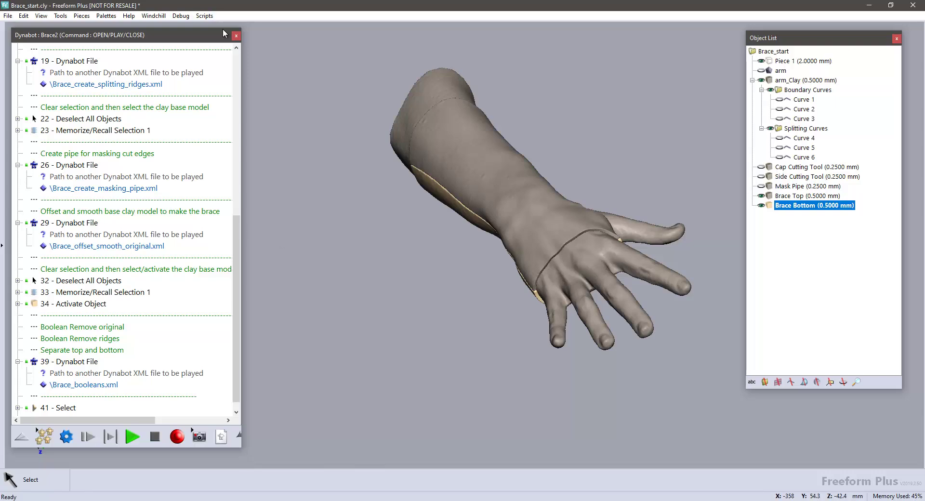
left_click(236, 36)
middle_click_drag(292, 265, 449, 215)
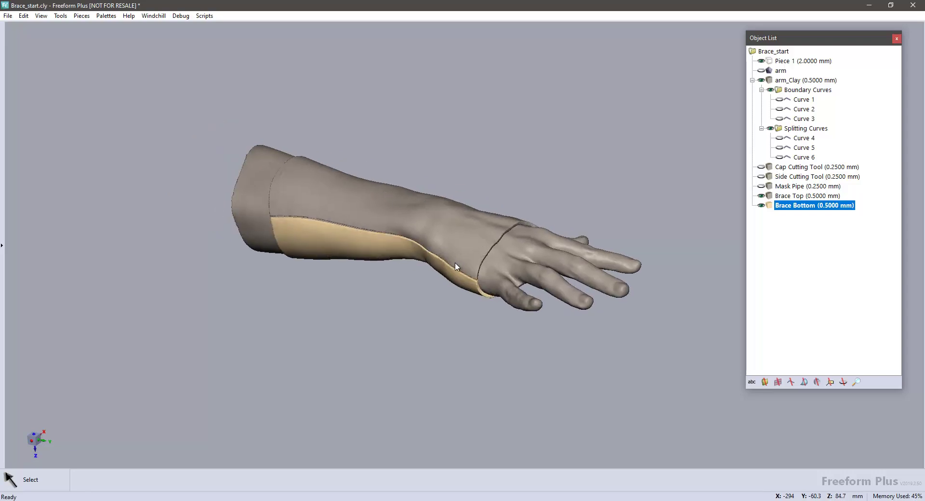
left_click(761, 81)
Inspect the split brace from both sides, highlighting Brace Top and Brace Bottom in turn and ending on Brace Top
middle_click_drag(394, 307, 414, 280)
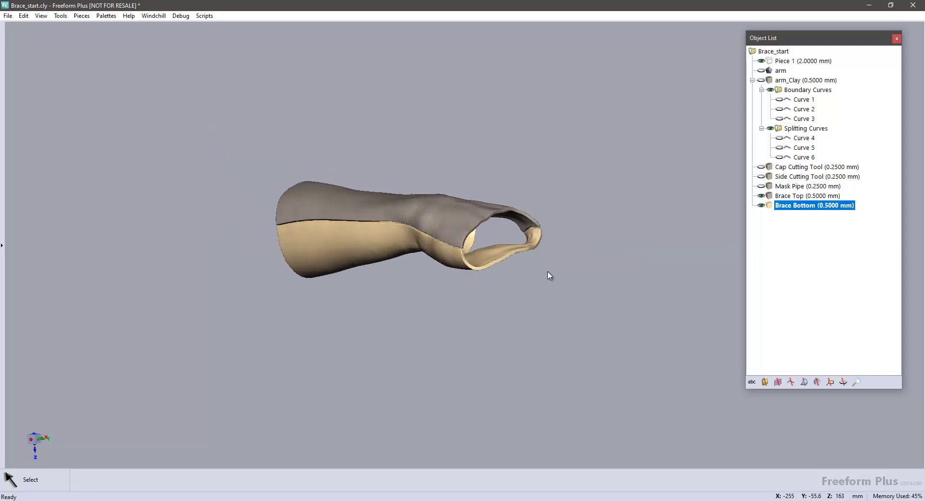
middle_click_drag(484, 265, 614, 282)
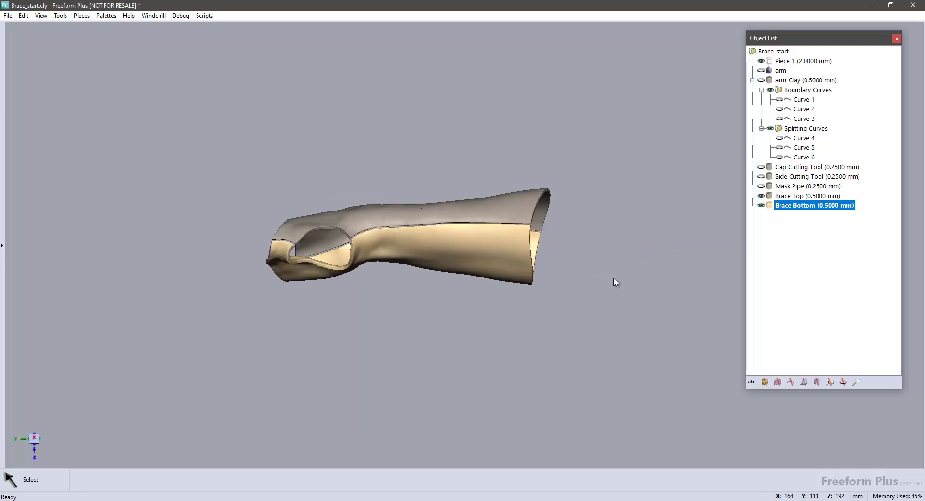
left_click(790, 196)
left_click(789, 207)
left_click(789, 197)
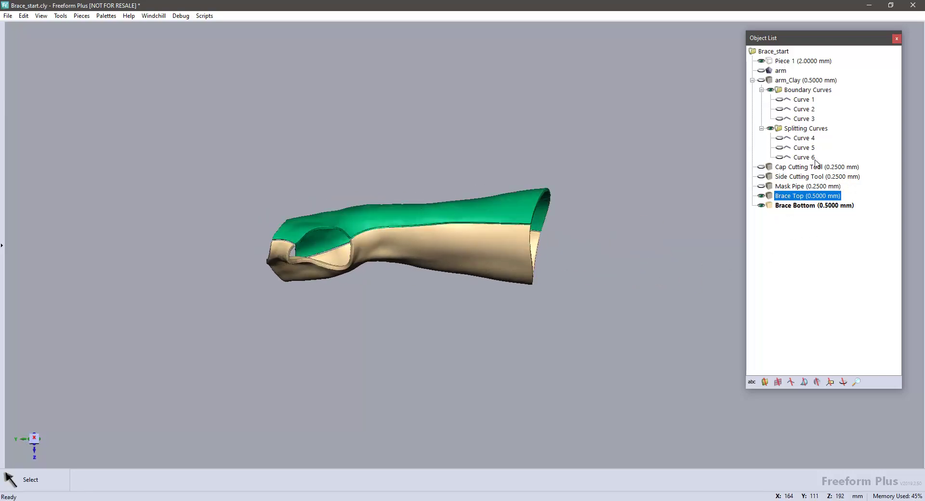
middle_click_drag(270, 316, 344, 310)
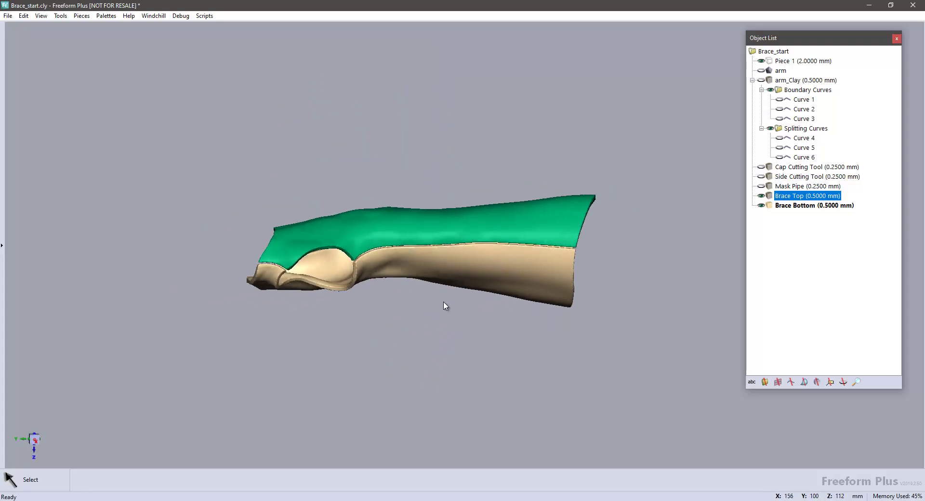